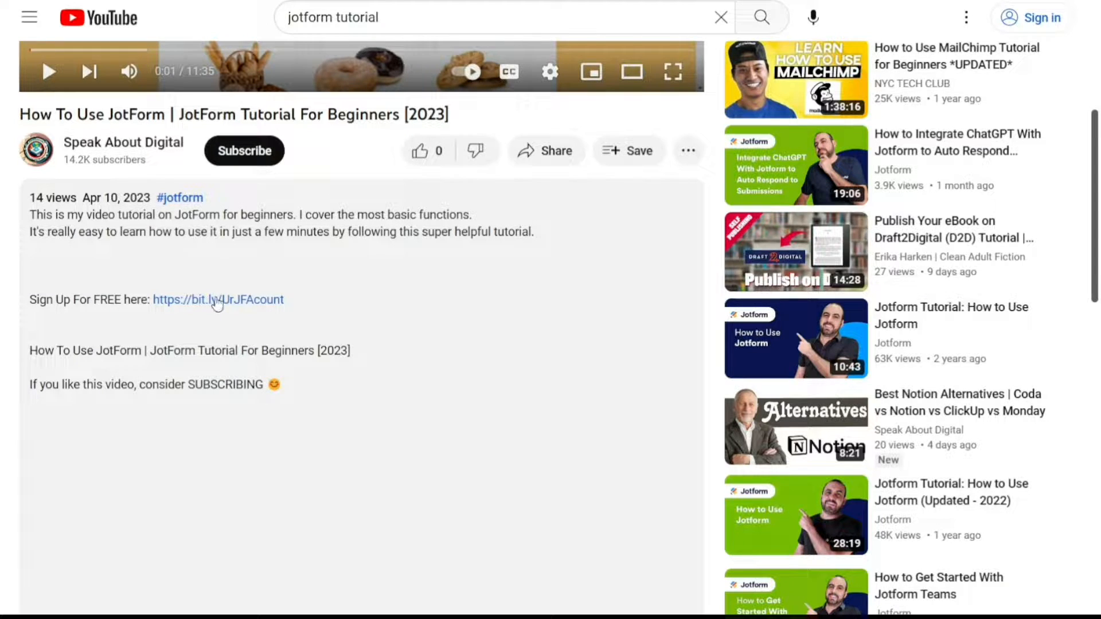
Open the free Jotform sign-up link given in the tutorial video's description
{"action": "left_click", "coordinate": [220, 300]}
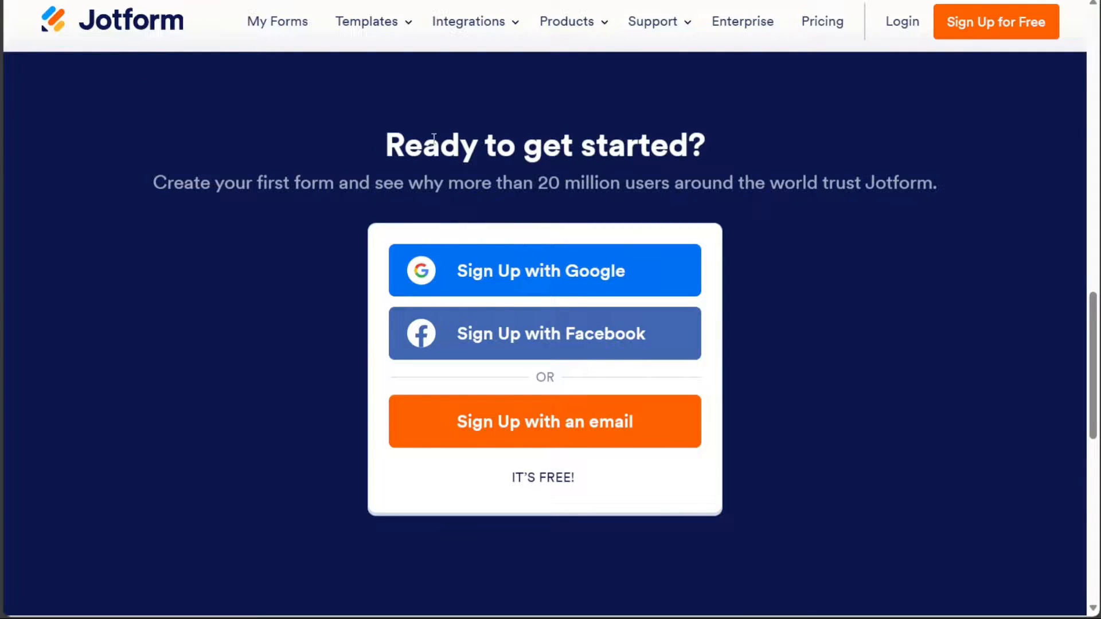
{"action": "mouse_move", "coordinate": [589, 31]}
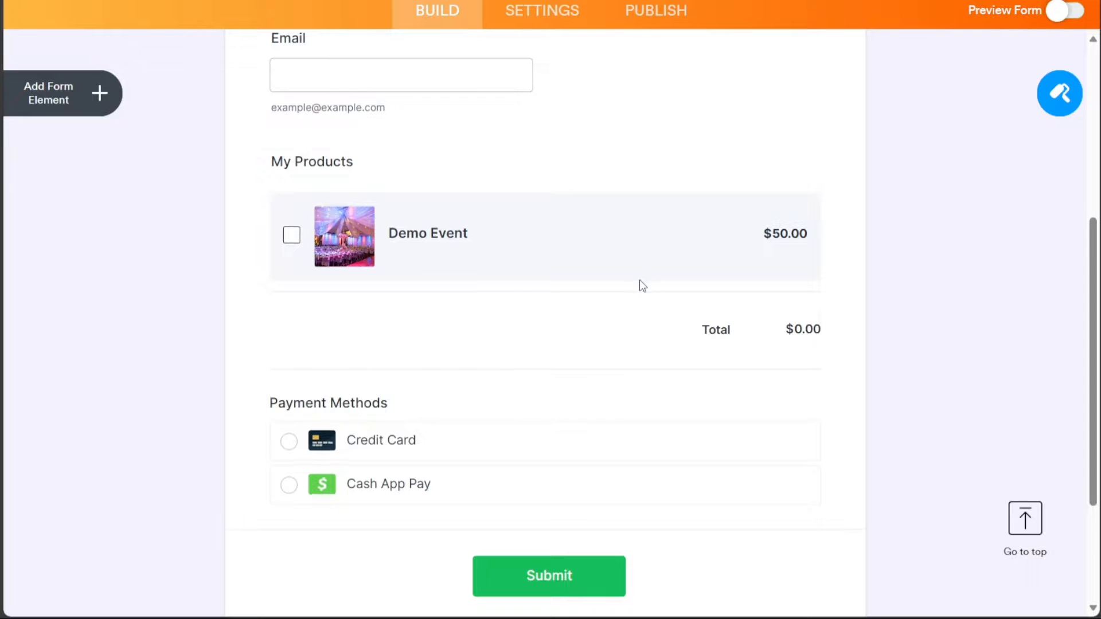
{"action": "left_click", "coordinate": [641, 286]}
{"action": "left_click", "coordinate": [569, 316]}
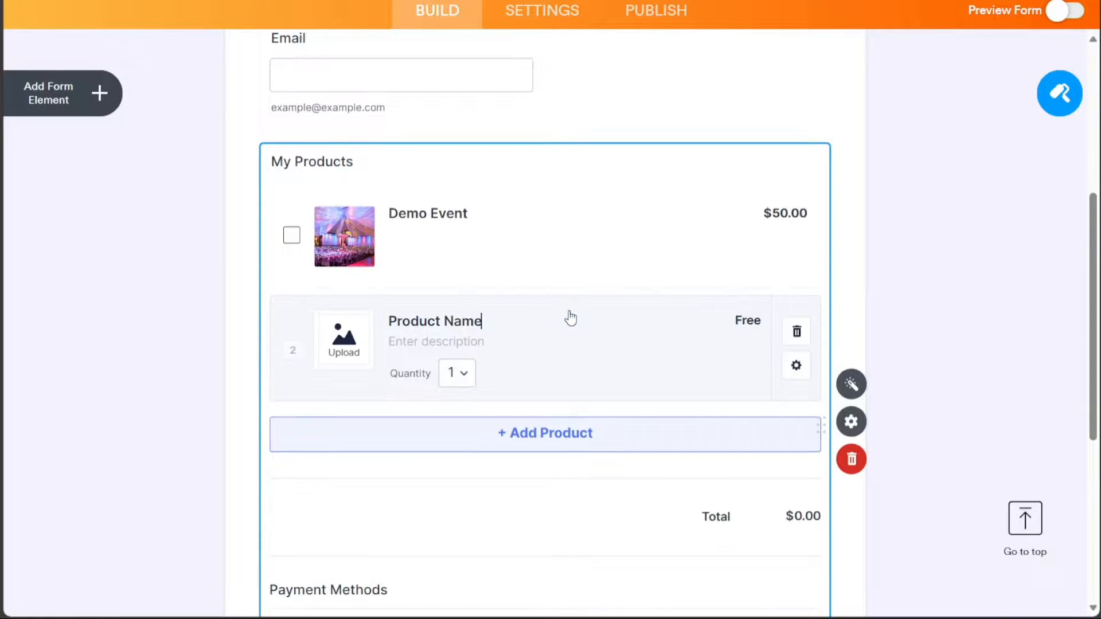
{"action": "left_click", "coordinate": [794, 332]}
{"action": "left_click", "coordinate": [1066, 304]}
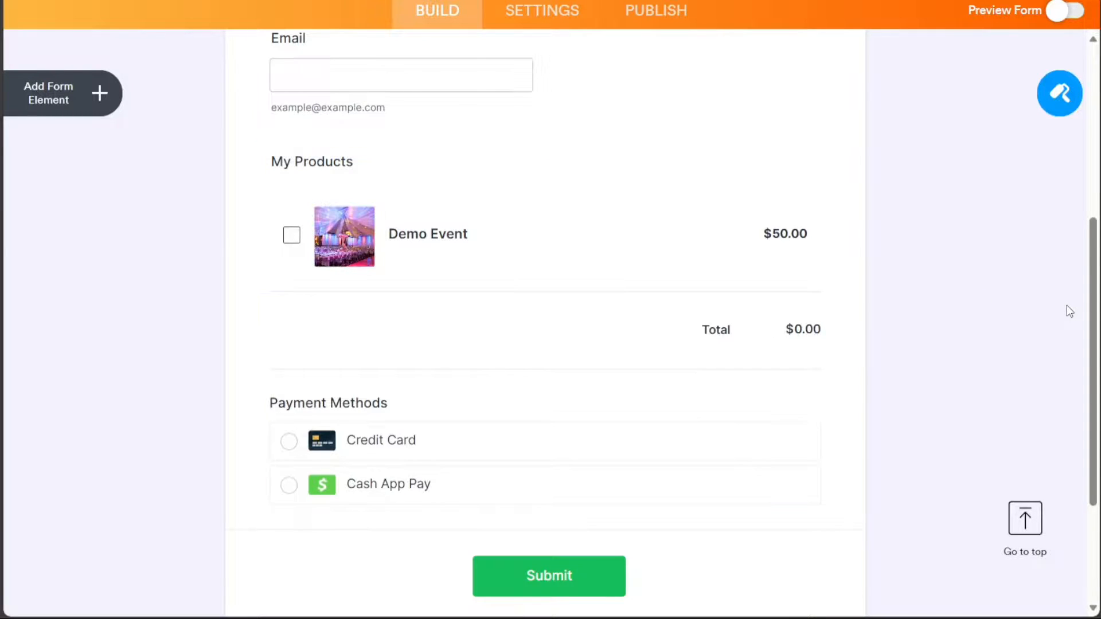
Look through the basic, payment and widget elements that can be added to the event signup form
{"action": "left_click_drag", "start_coordinate": [1094, 328], "coordinate": [1079, 193]}
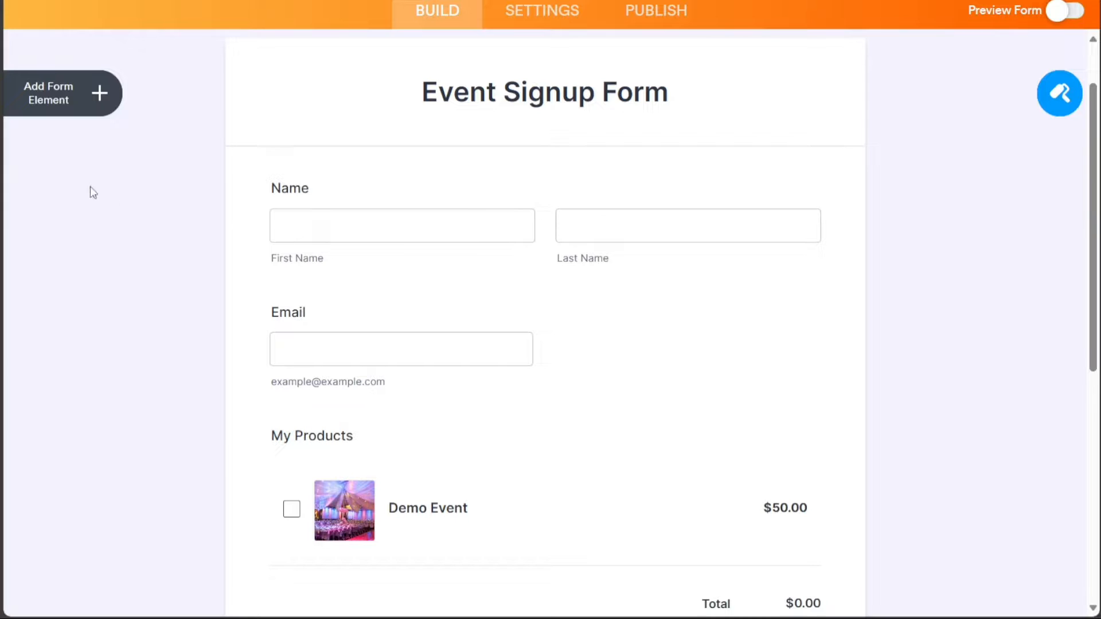
{"action": "left_click", "coordinate": [113, 108]}
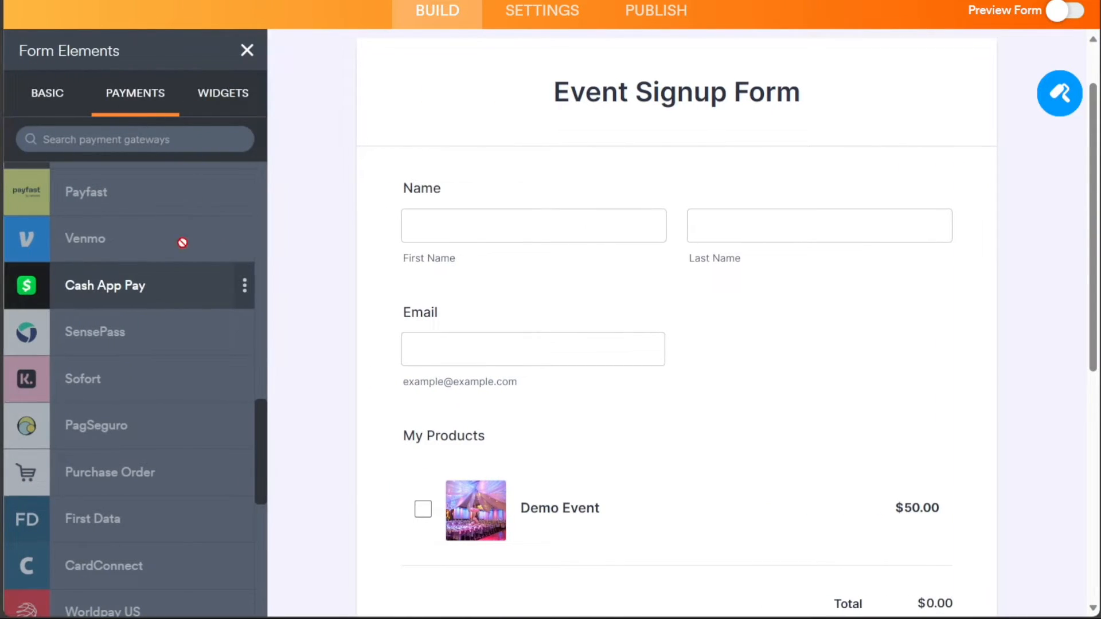
{"action": "left_click", "coordinate": [45, 92]}
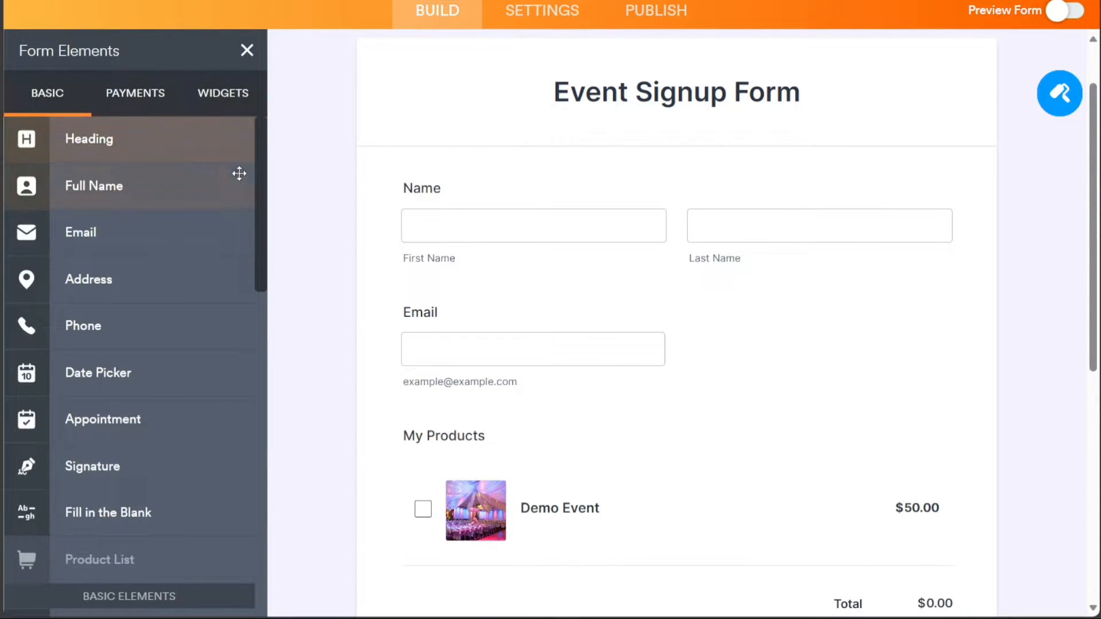
{"action": "left_click", "coordinate": [231, 110]}
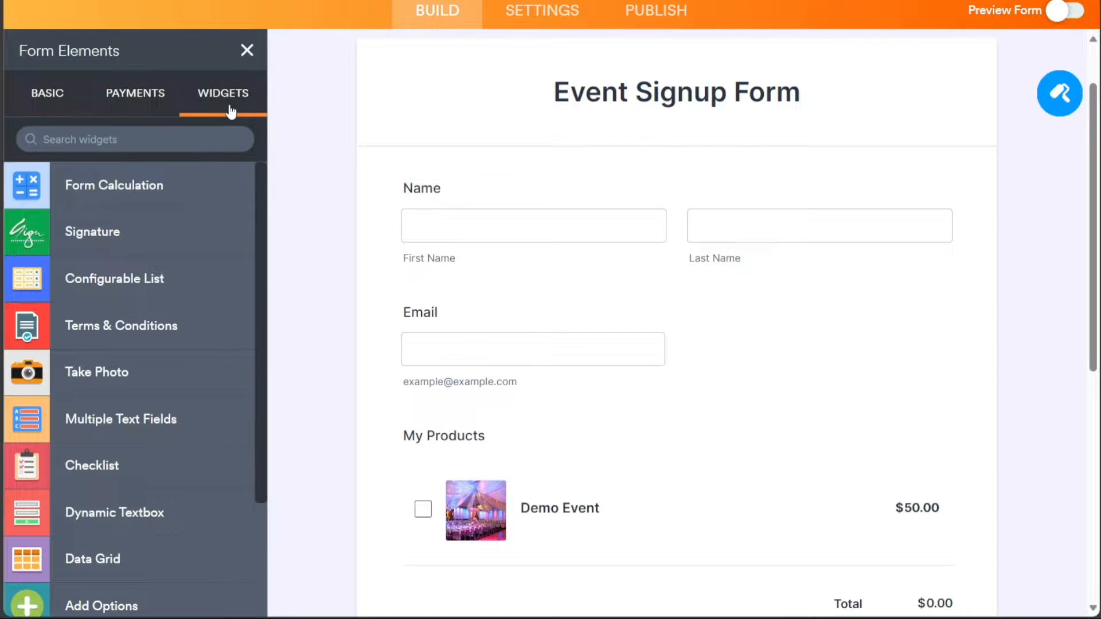
{"action": "left_click", "coordinate": [71, 92]}
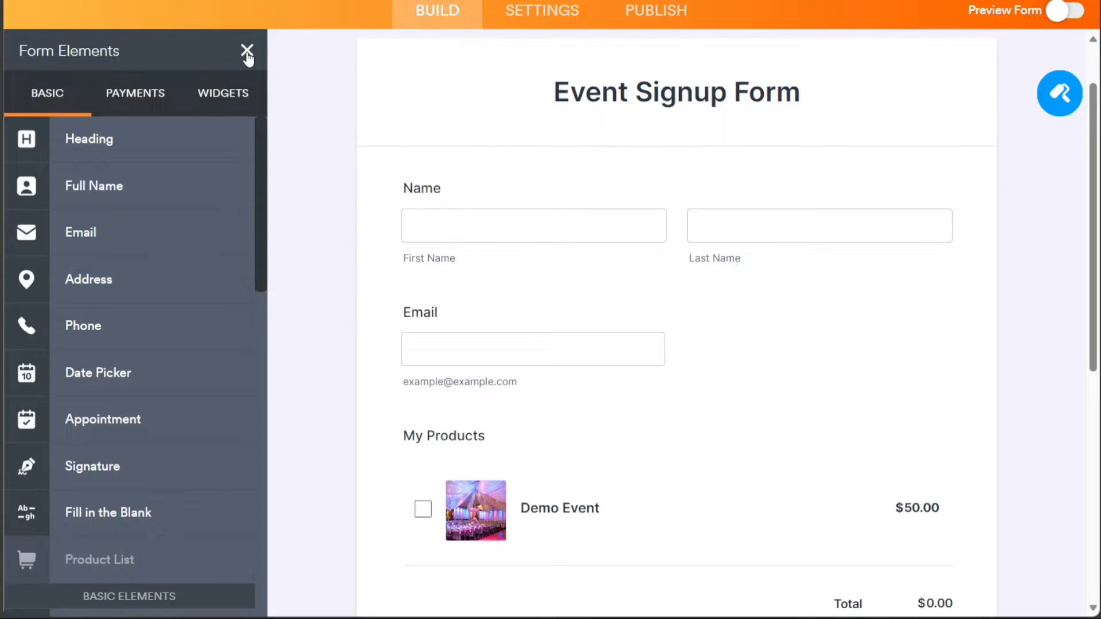
{"action": "left_click", "coordinate": [246, 52]}
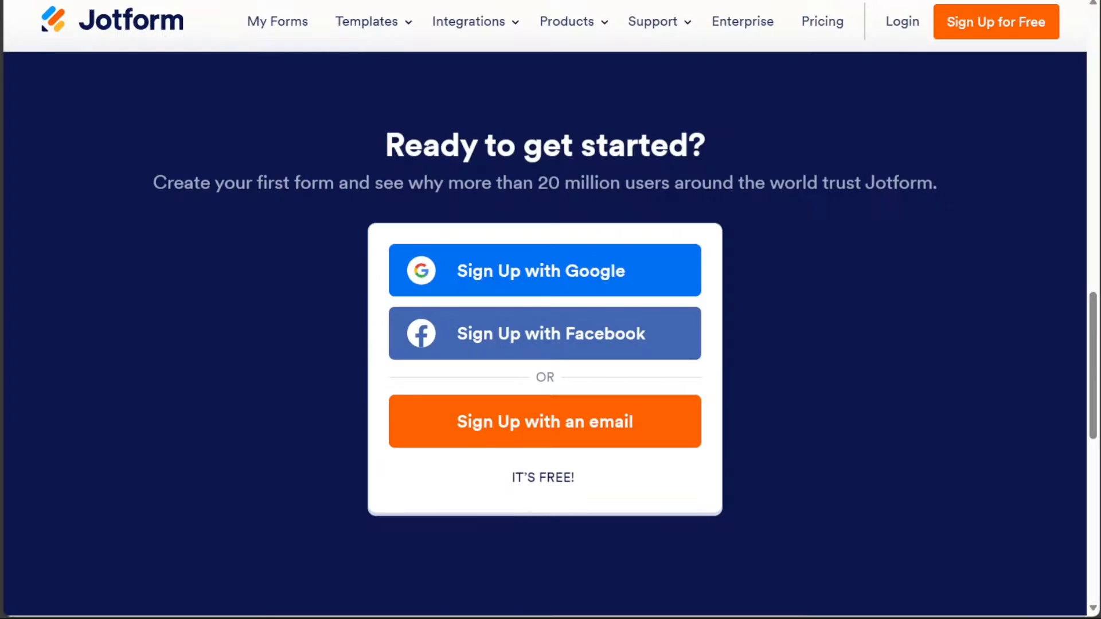
{"action": "left_click_drag", "start_coordinate": [505, 478], "coordinate": [583, 482]}
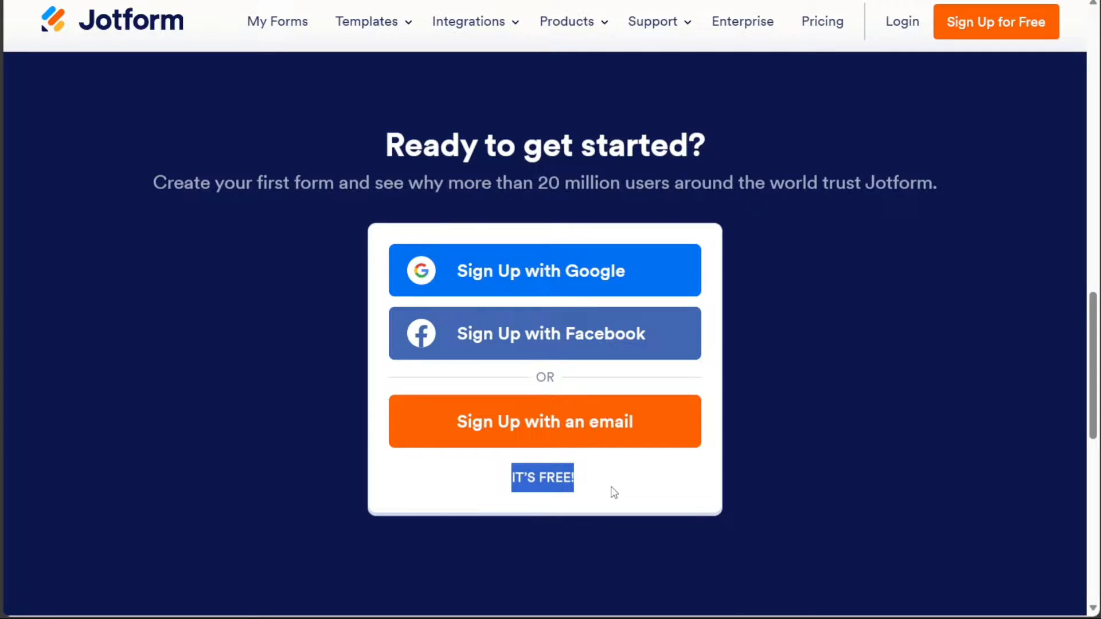
{"action": "left_click", "coordinate": [821, 355]}
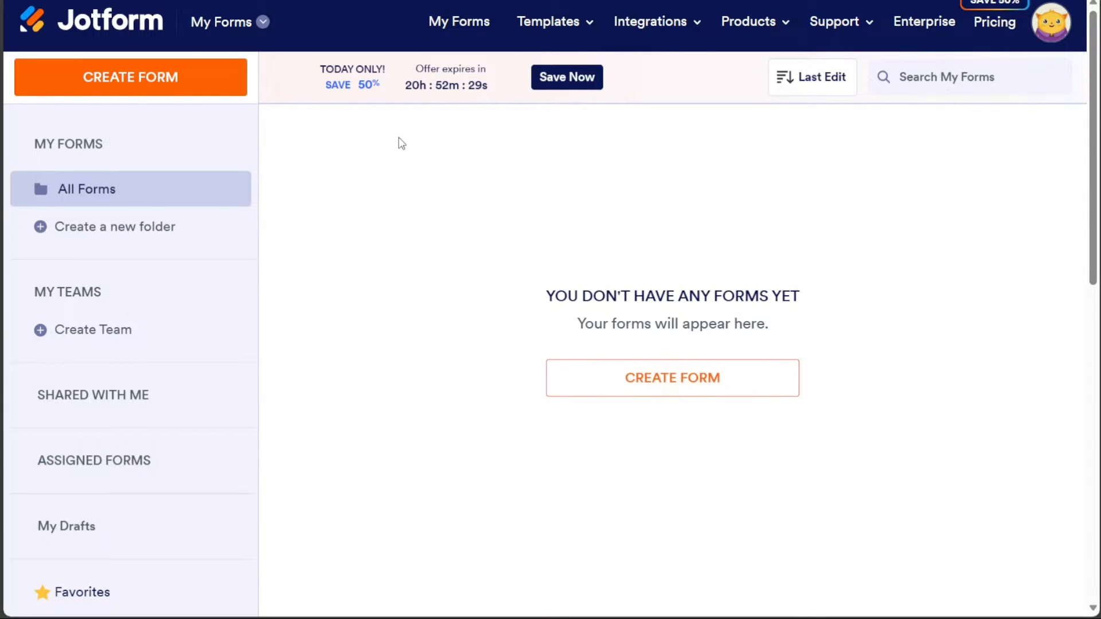
Create a new form from scratch using the Classic Form layout
{"action": "left_click", "coordinate": [143, 92]}
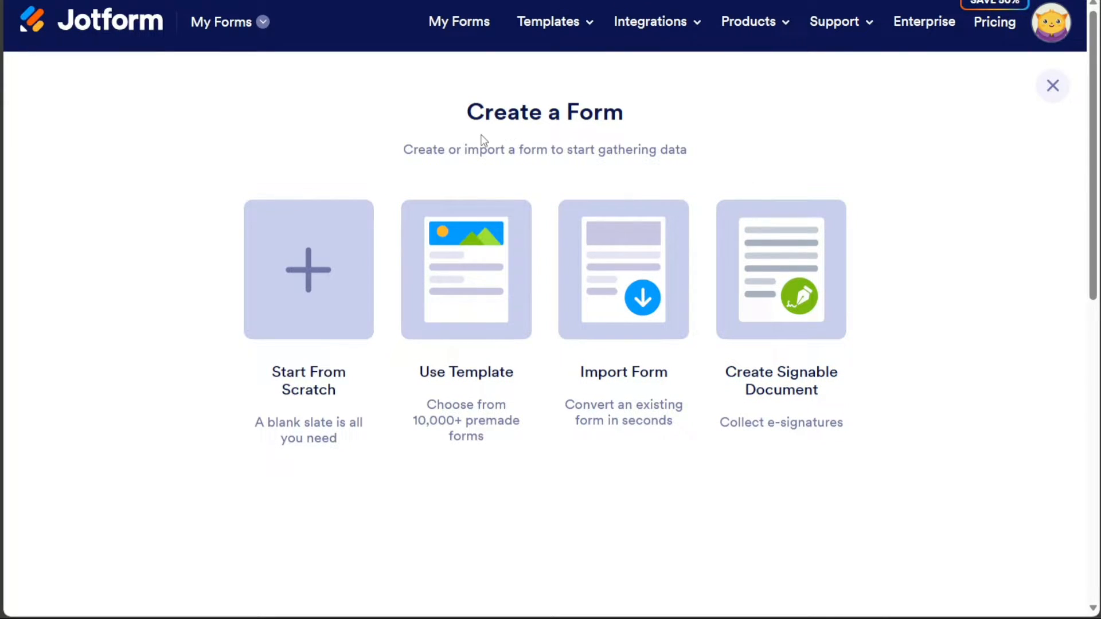
{"action": "left_click", "coordinate": [304, 275]}
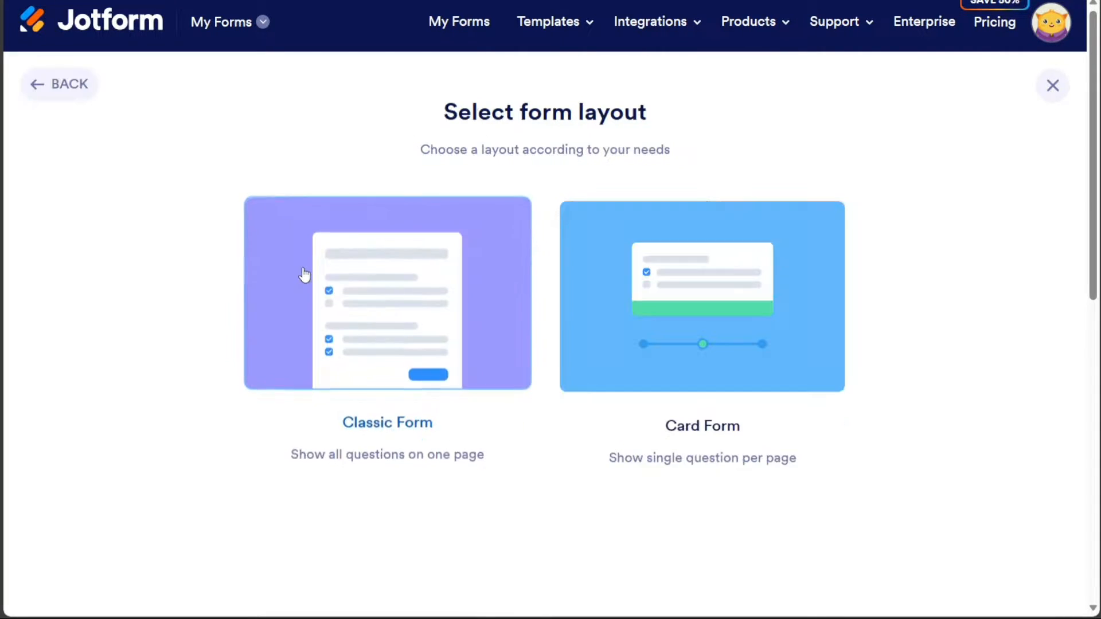
{"action": "left_click", "coordinate": [364, 338]}
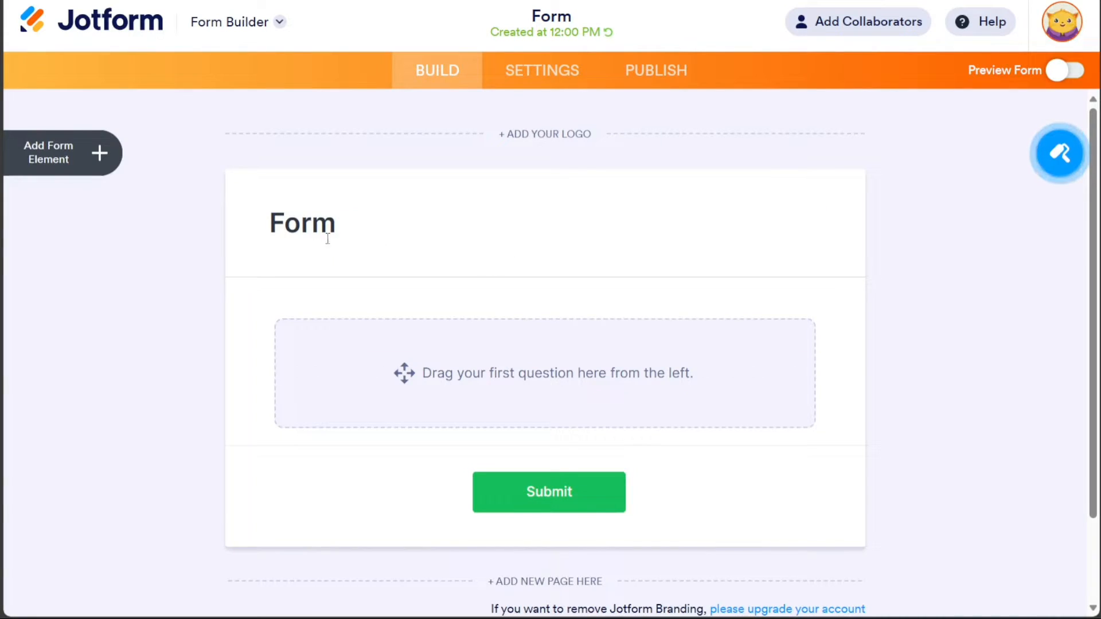
Change the form's heading to "Event Signup Form" and align it to the center
{"action": "double_click", "coordinate": [313, 230]}
{"action": "type", "text": "Event Signup Form"}
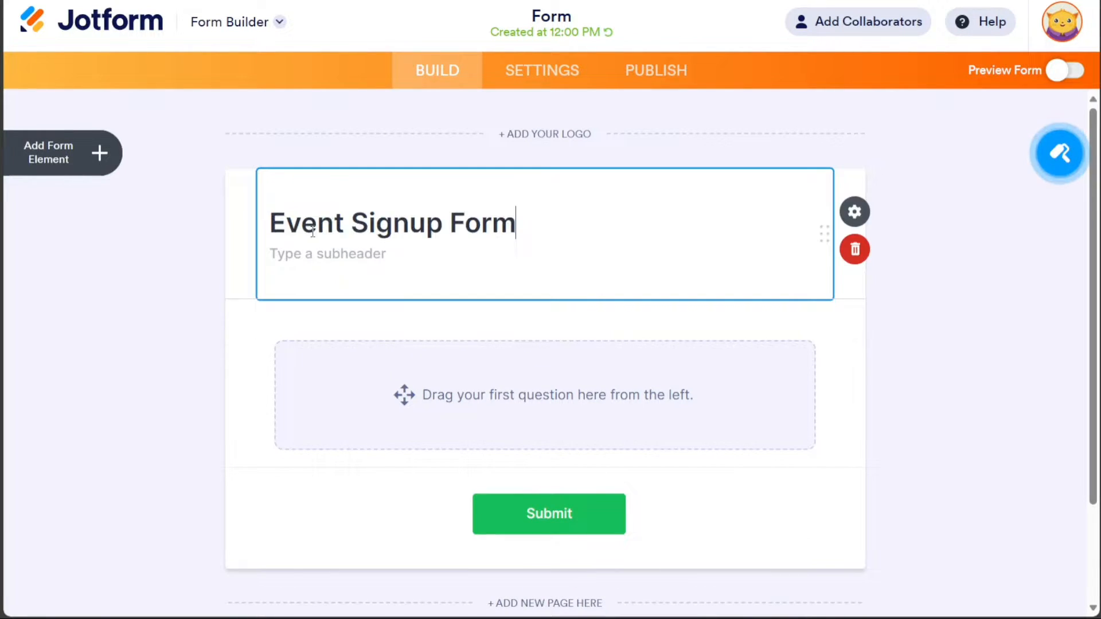
{"action": "left_click", "coordinate": [854, 211]}
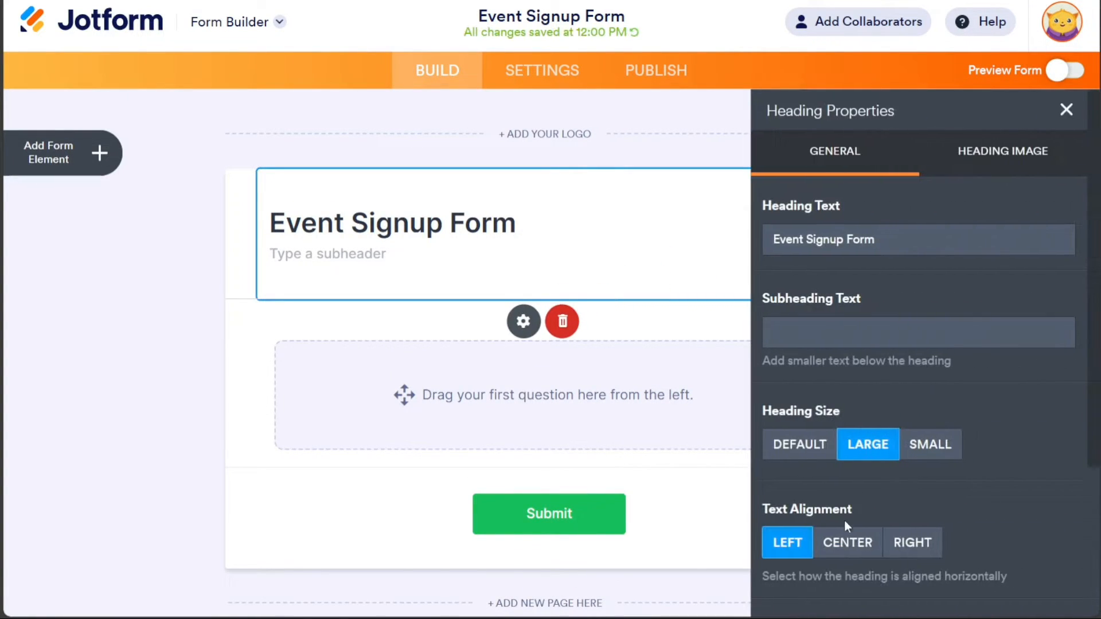
{"action": "left_click", "coordinate": [837, 547]}
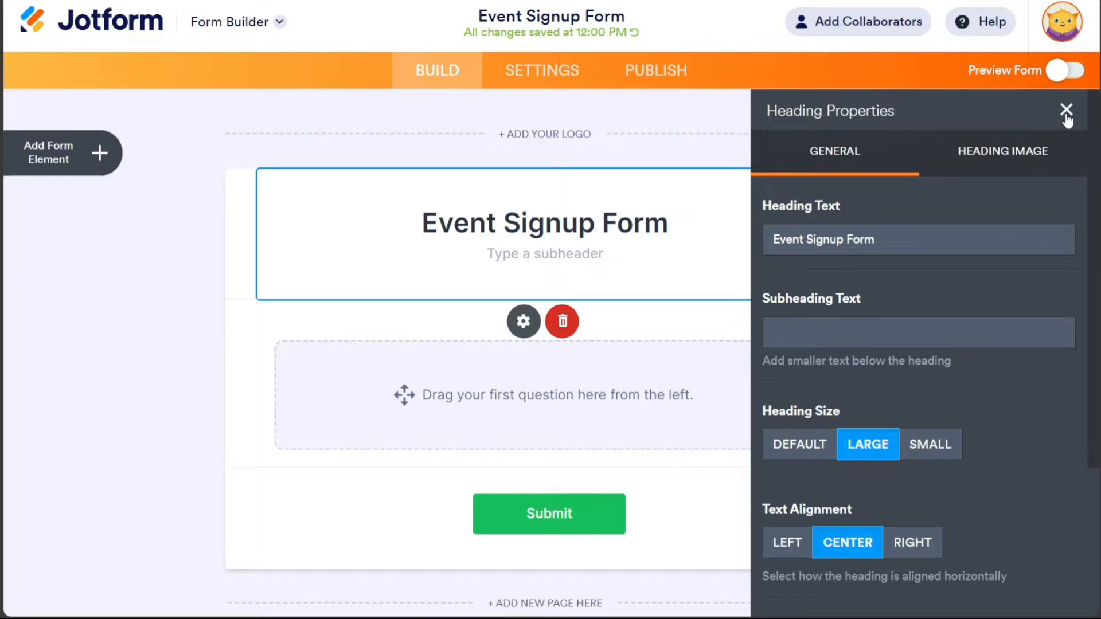
{"action": "left_click", "coordinate": [1065, 111]}
{"action": "left_click", "coordinate": [965, 256]}
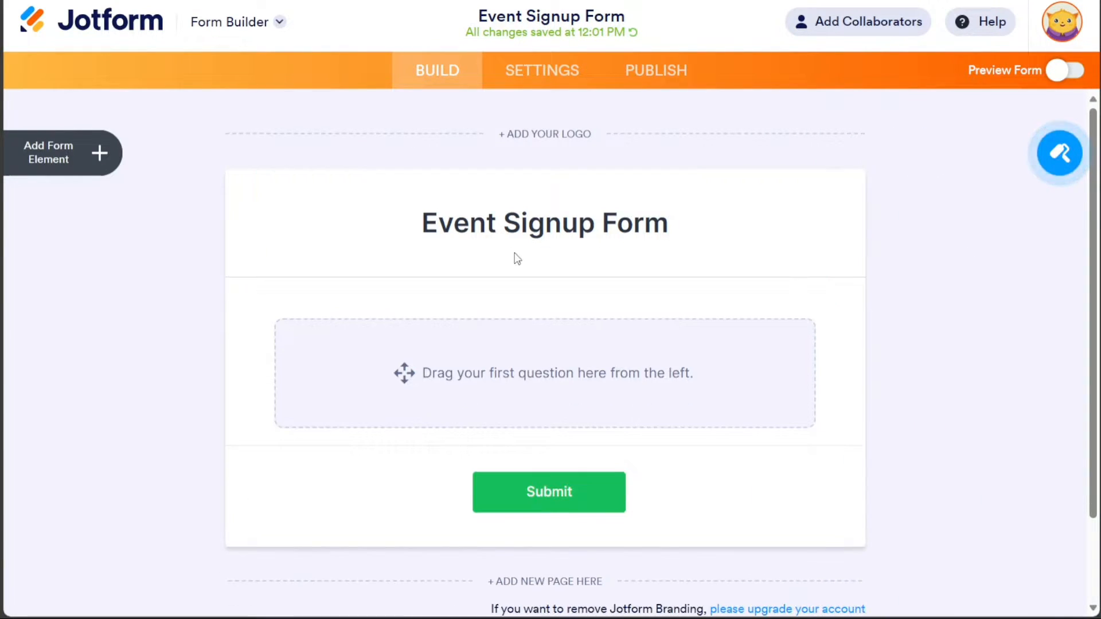
Add a Full Name field and an Email field below the form heading
{"action": "left_click", "coordinate": [102, 159]}
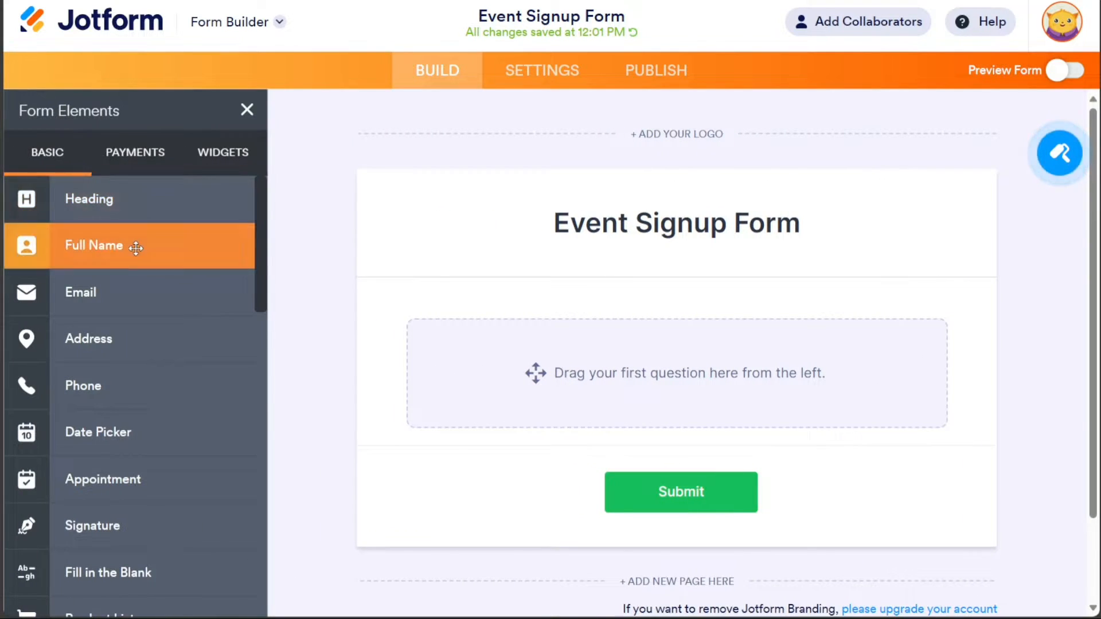
{"action": "left_click", "coordinate": [132, 248]}
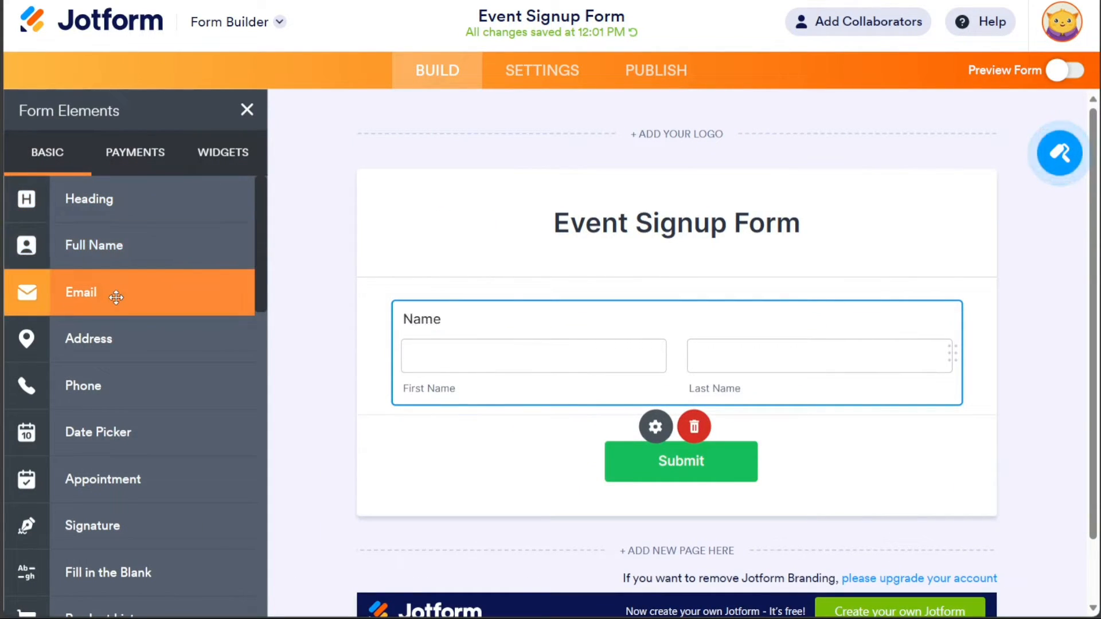
{"action": "left_click", "coordinate": [115, 296]}
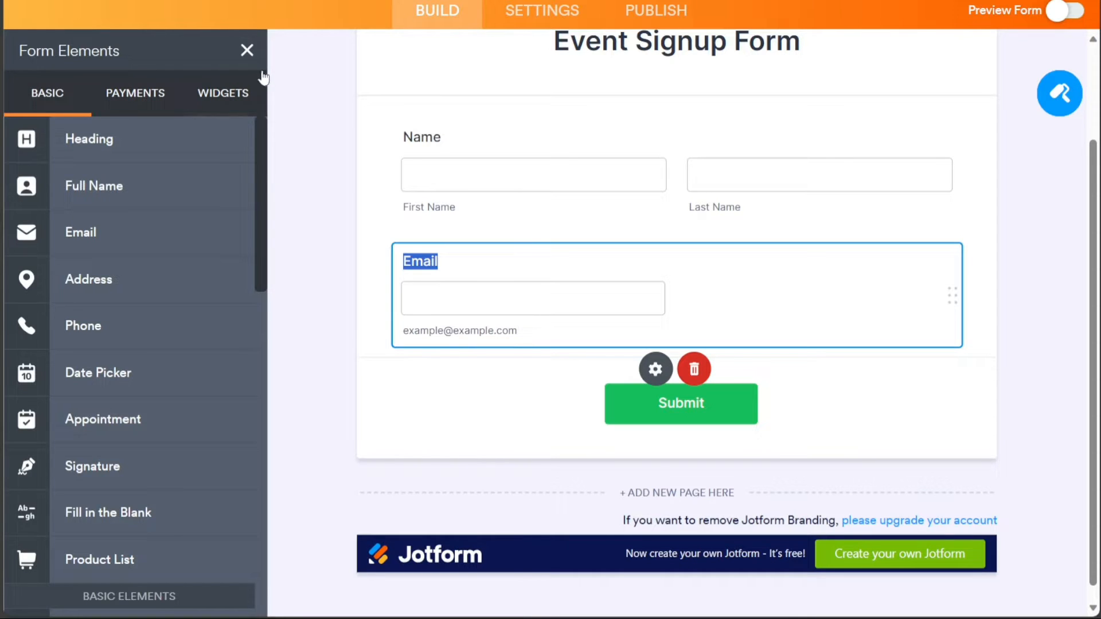
{"action": "left_click", "coordinate": [248, 51]}
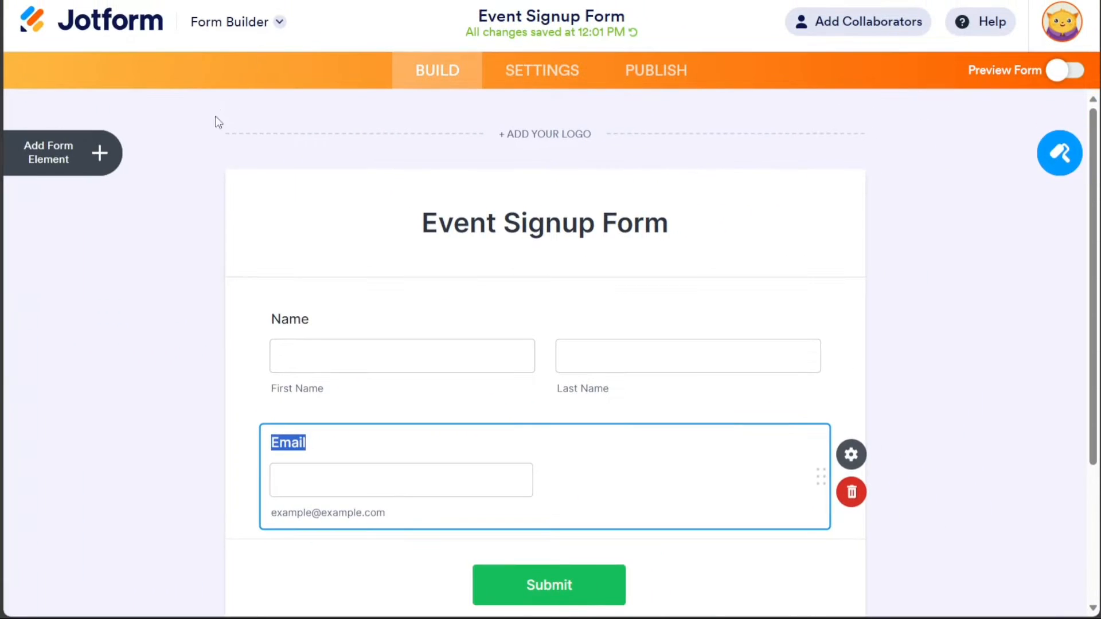
Add the Square payment element to the form and review its product and payment method section
{"action": "left_click", "coordinate": [78, 155]}
{"action": "left_click", "coordinate": [117, 162]}
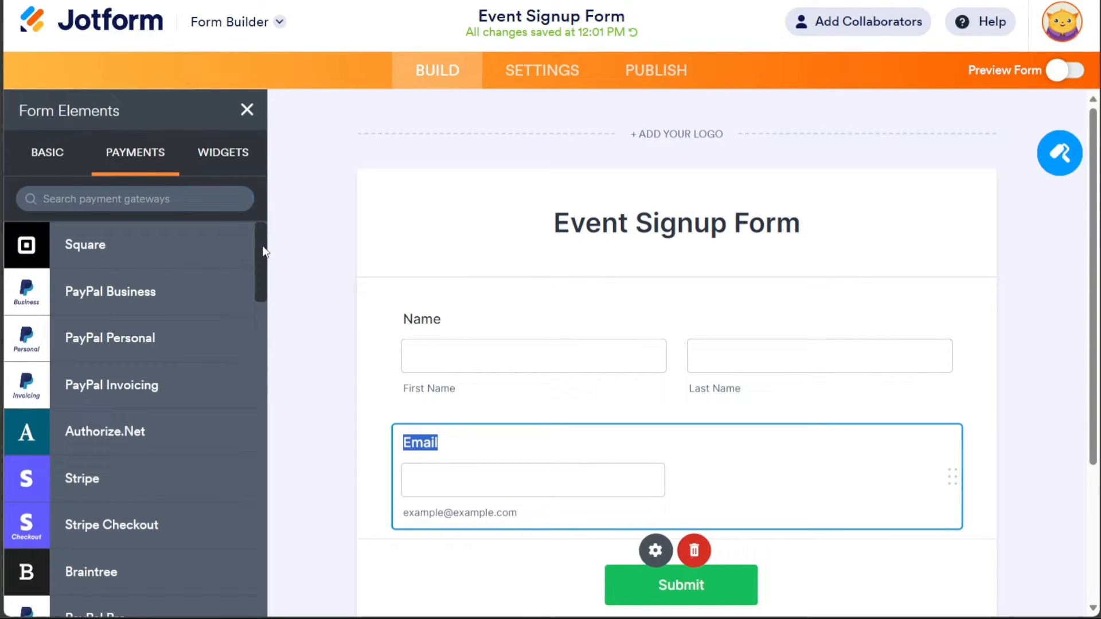
{"action": "left_click_drag", "start_coordinate": [260, 252], "coordinate": [253, 227]}
{"action": "left_click", "coordinate": [175, 243]}
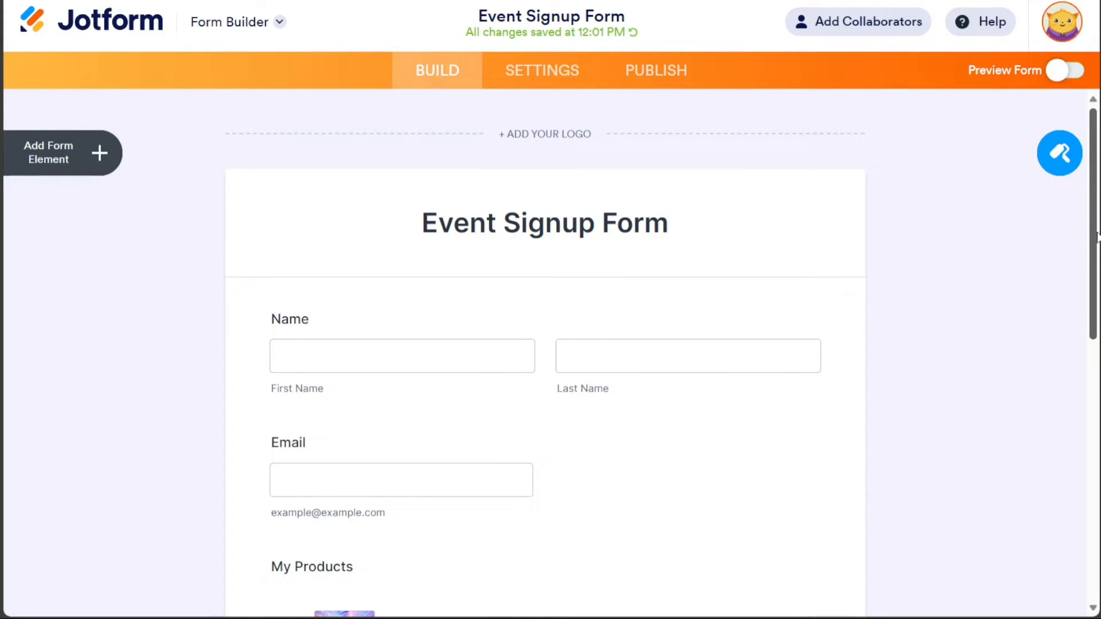
{"action": "left_click_drag", "start_coordinate": [1092, 236], "coordinate": [1092, 344]}
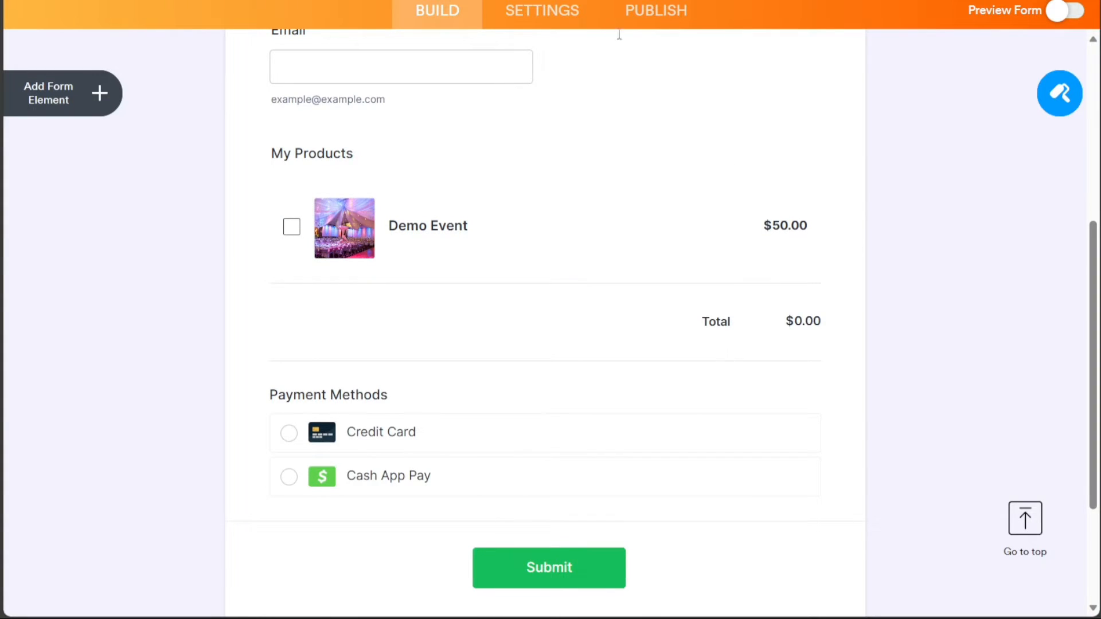
Copy the form's direct share link from the publishing options and open the email invitation fields
{"action": "left_click", "coordinate": [658, 14]}
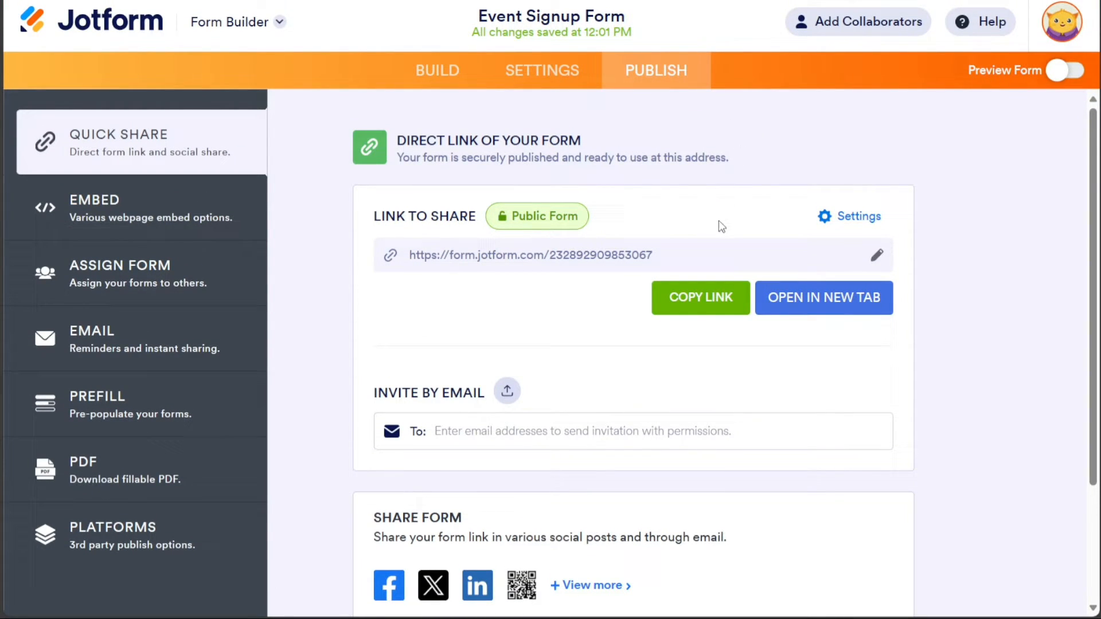
{"action": "left_click", "coordinate": [697, 308]}
{"action": "left_click", "coordinate": [584, 430]}
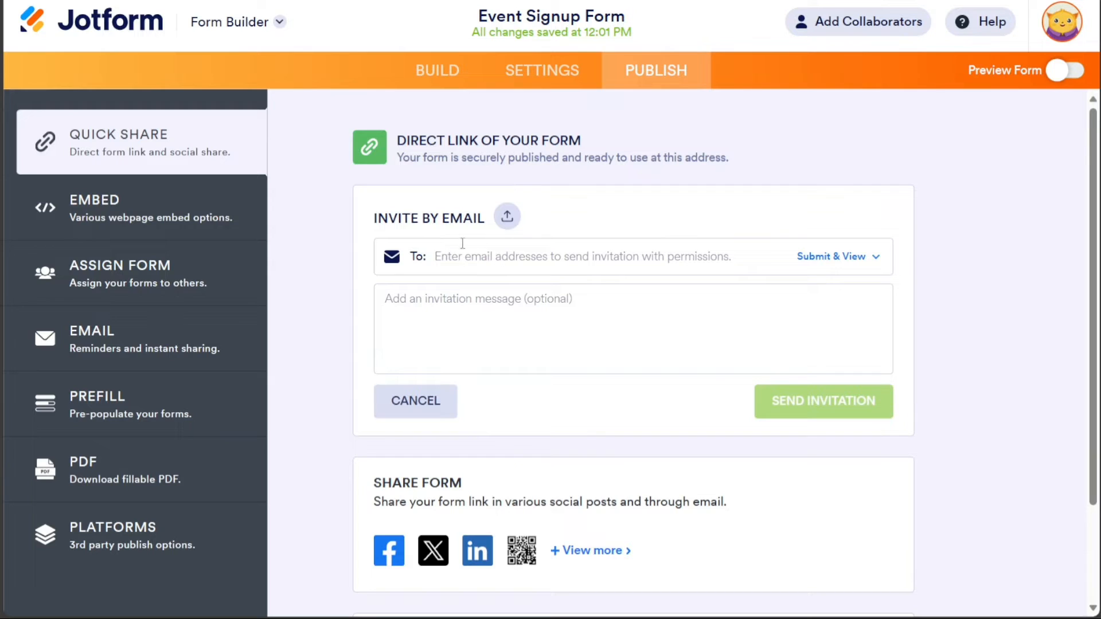
{"action": "left_click_drag", "start_coordinate": [374, 219], "coordinate": [467, 218]}
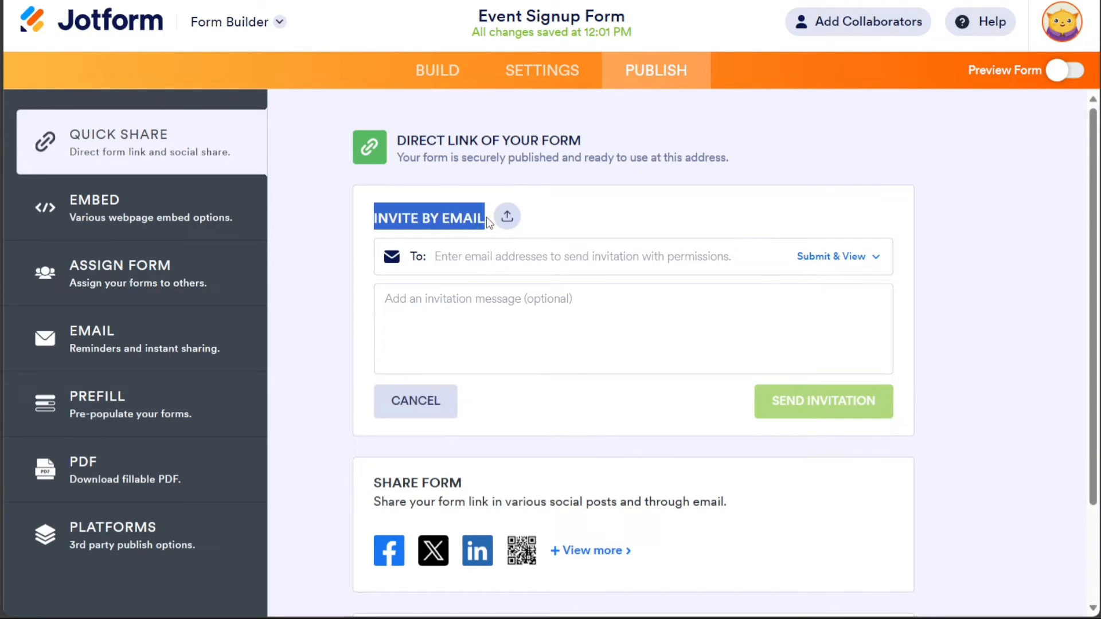
View the QR code download page for the form link and the form's website embed options
{"action": "left_click", "coordinate": [603, 553]}
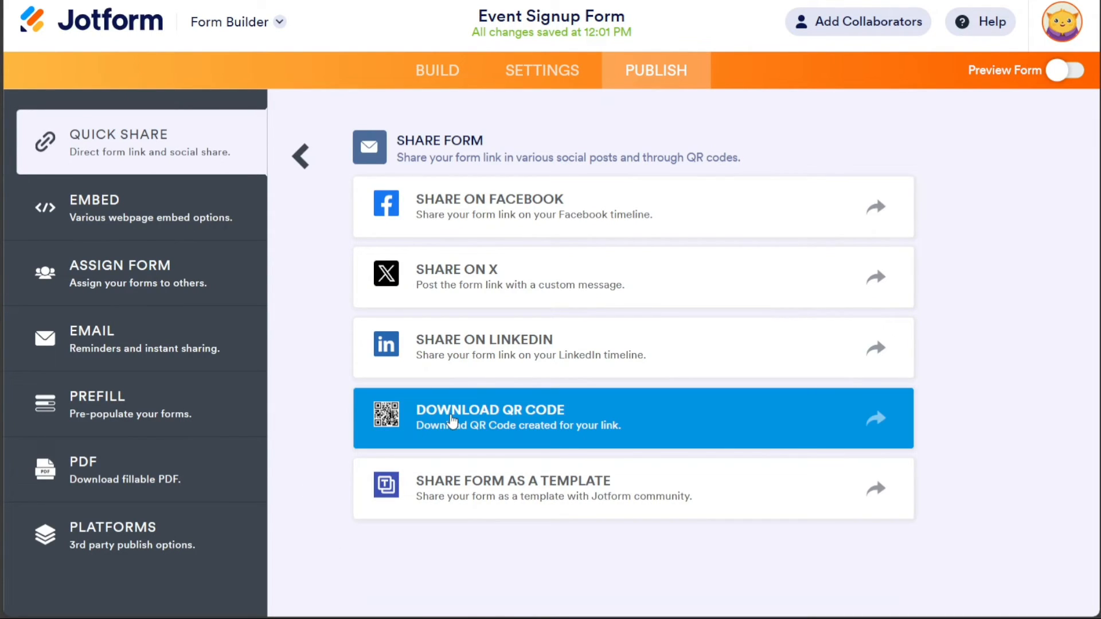
{"action": "left_click", "coordinate": [453, 421]}
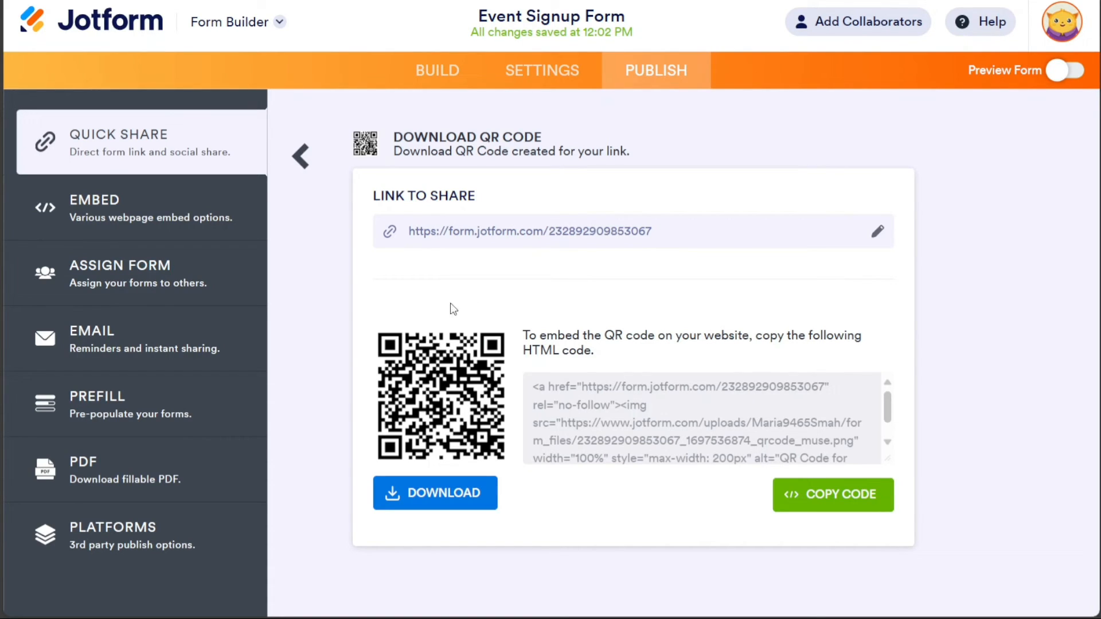
{"action": "left_click", "coordinate": [195, 221]}
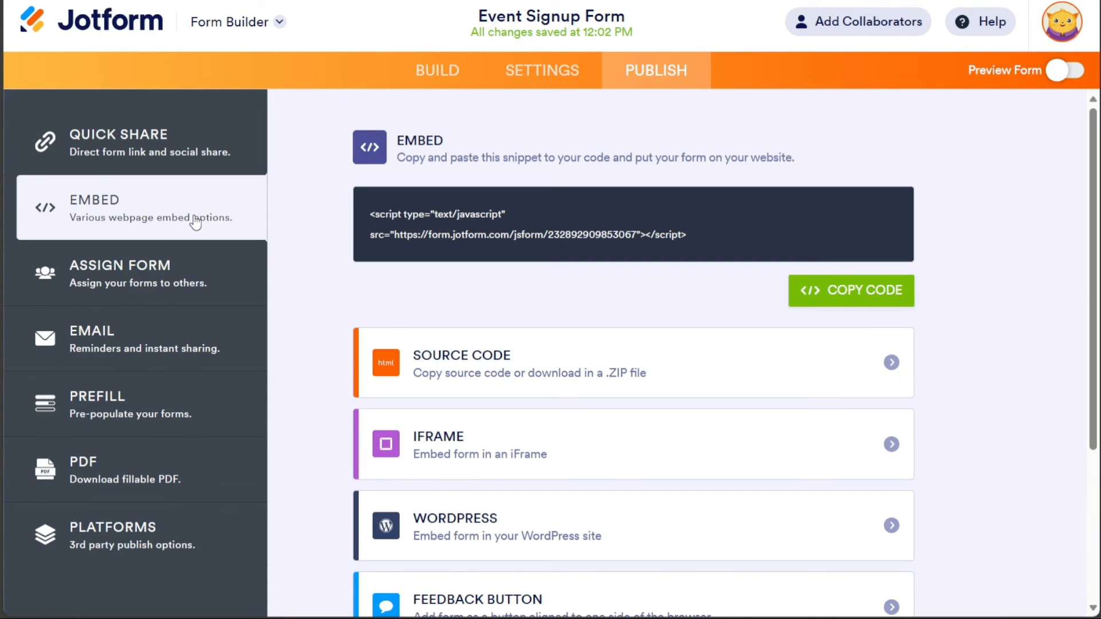